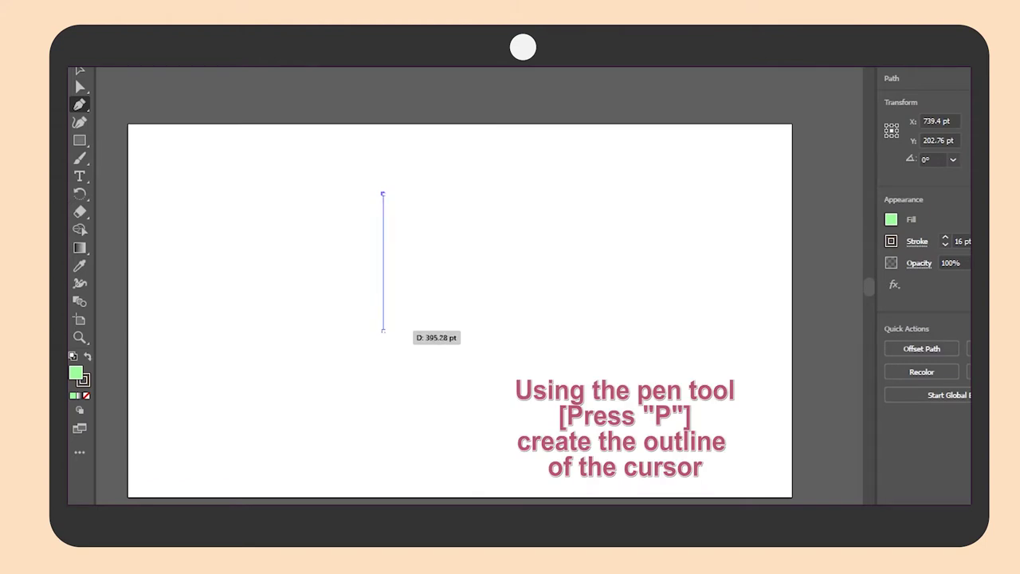
# Draw a closed arrow-cursor outline with the Pen tool, placing its six corners.
pyautogui.click(382, 330)
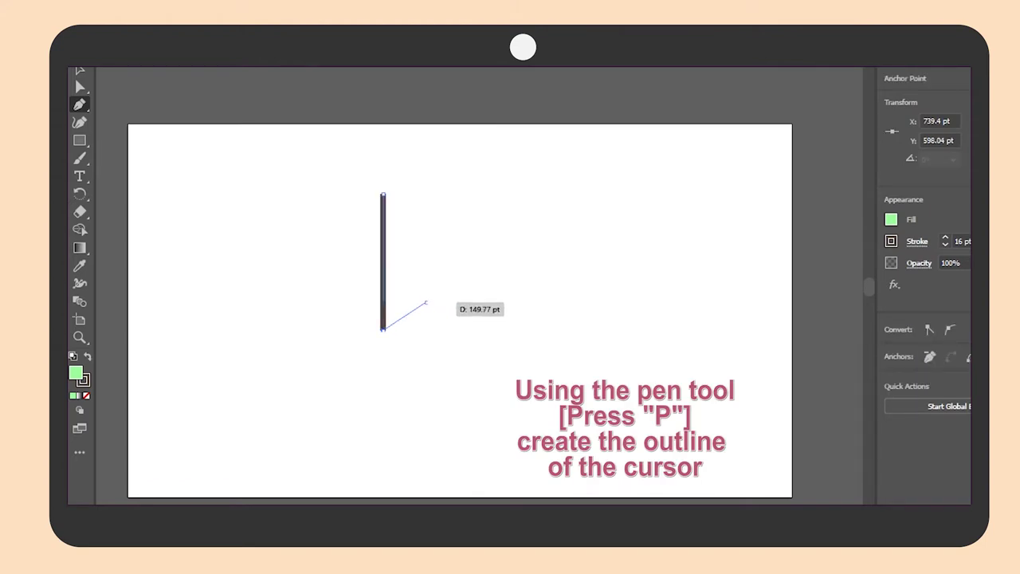
pyautogui.click(427, 304)
pyautogui.click(451, 347)
pyautogui.click(483, 327)
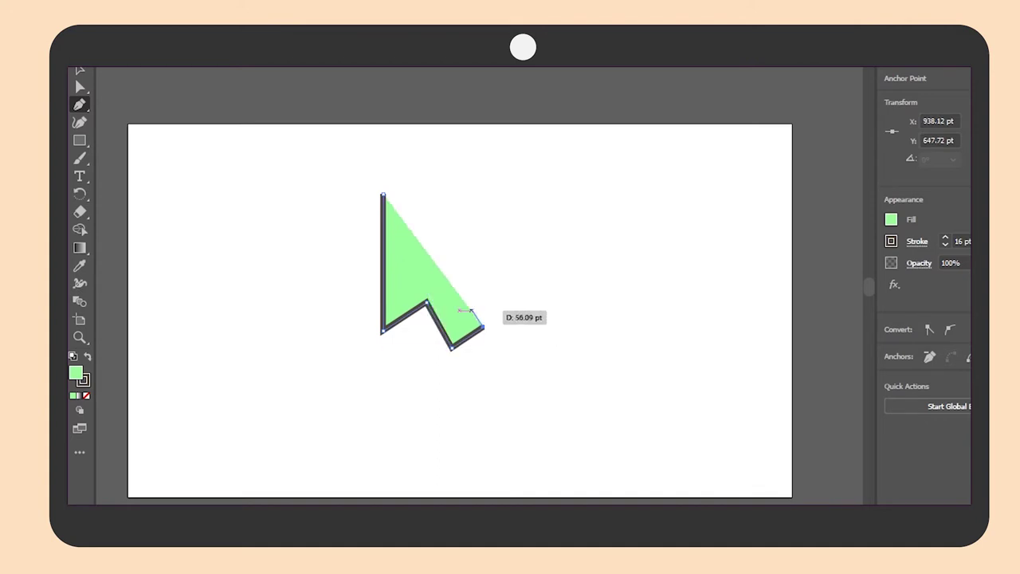
pyautogui.click(455, 286)
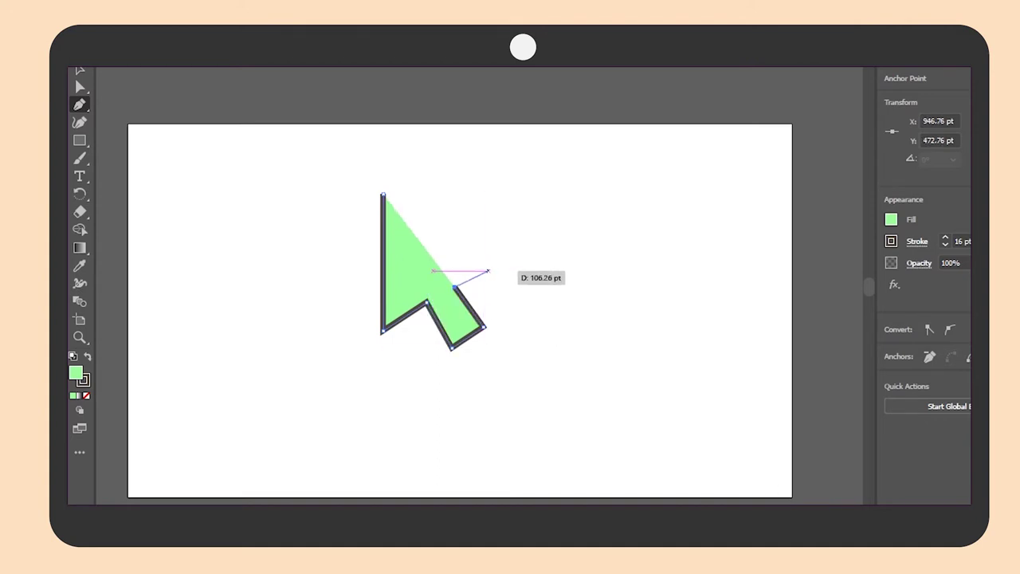
pyautogui.click(496, 265)
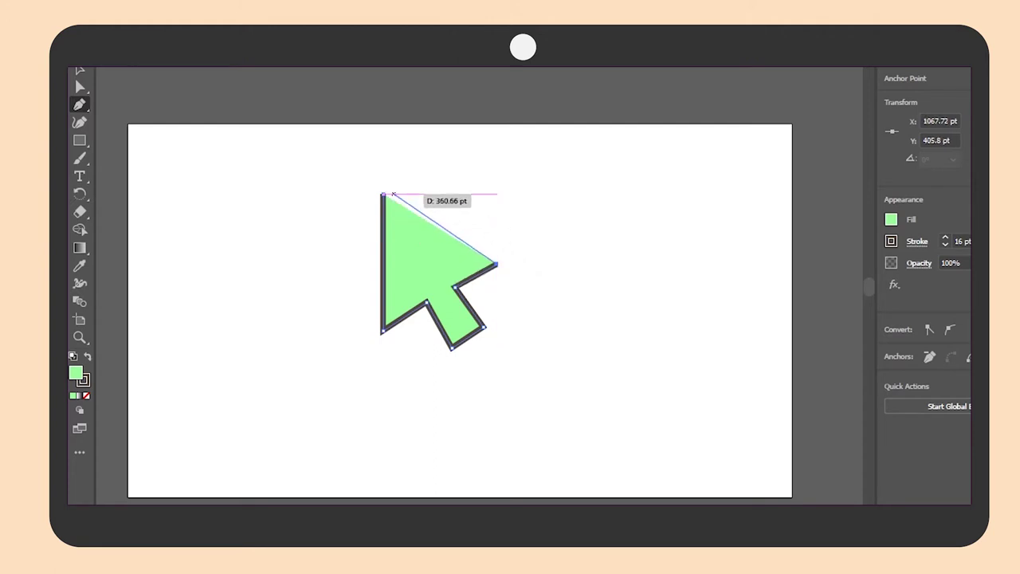
pyautogui.click(80, 86)
# Set the arrow's fill to None so only the 16 pt dark outline remains.
pyautogui.click(891, 219)
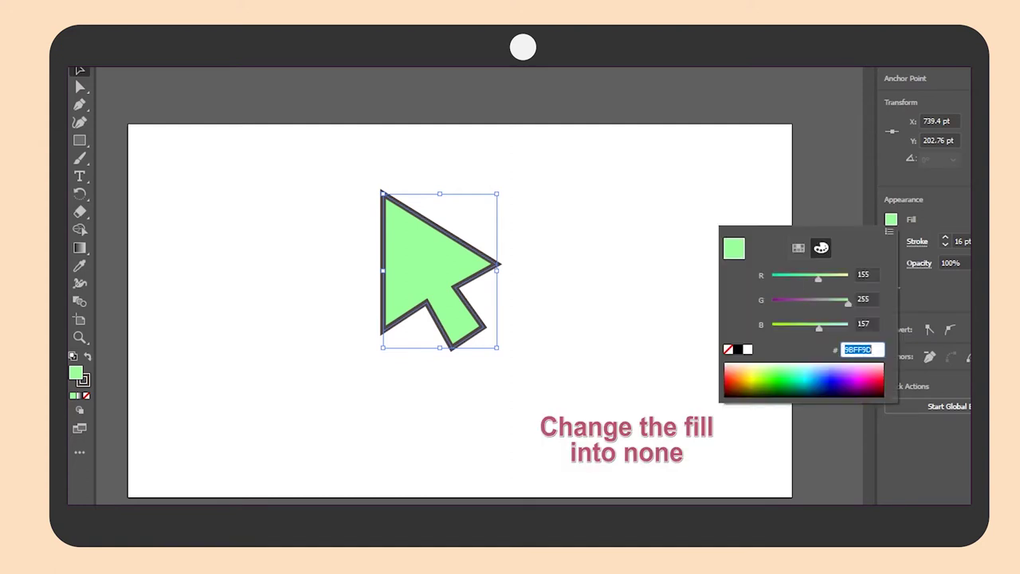
pyautogui.click(728, 349)
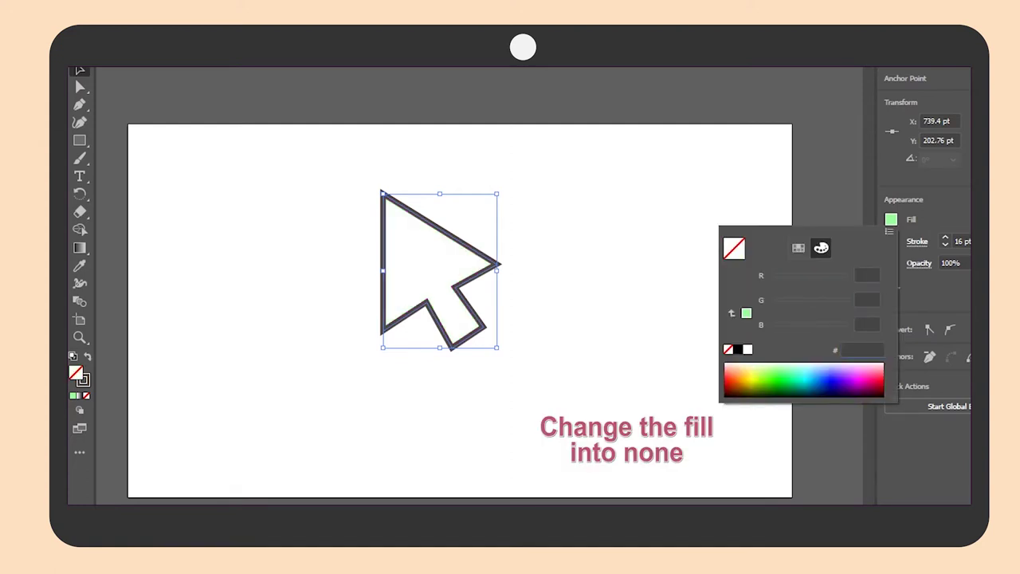
pyautogui.press('Escape')
# Scale the arrow slightly larger from its lower-right corner.
pyautogui.hotkey('ctrl', 'shift', 'a')
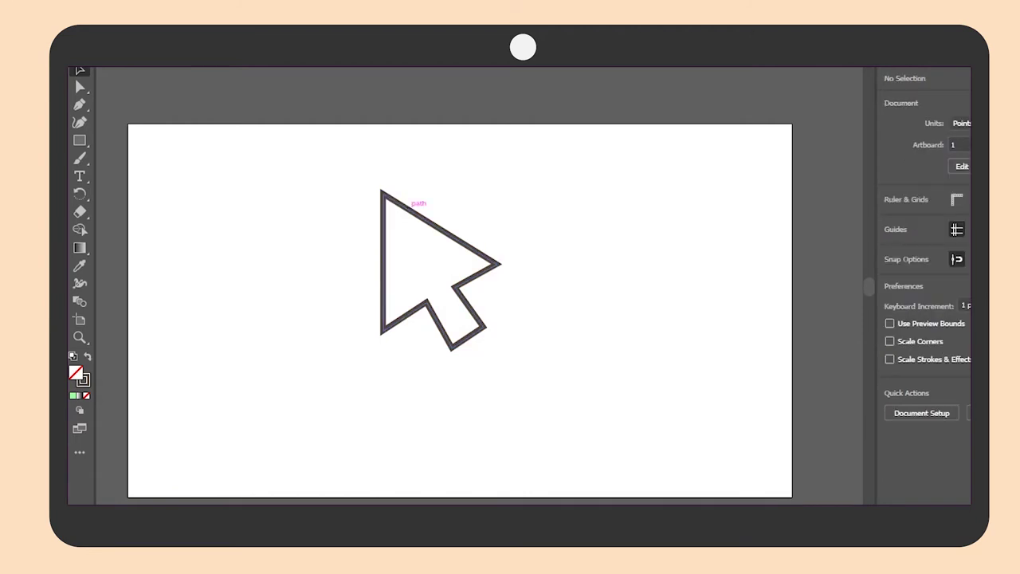
pyautogui.hotkey('ctrl', 'a')
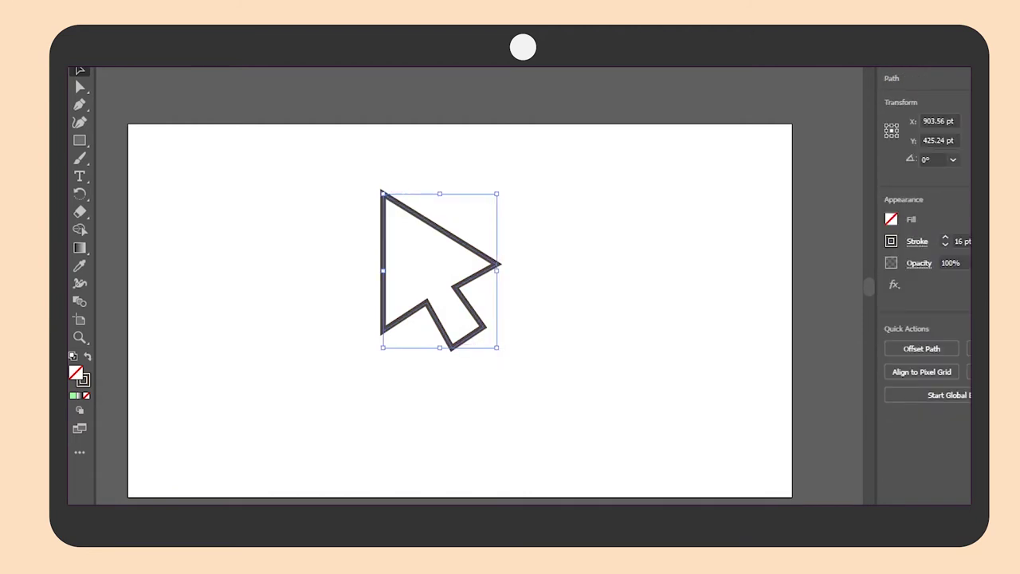
pyautogui.moveTo(497, 347); pyautogui.dragTo(510, 357)
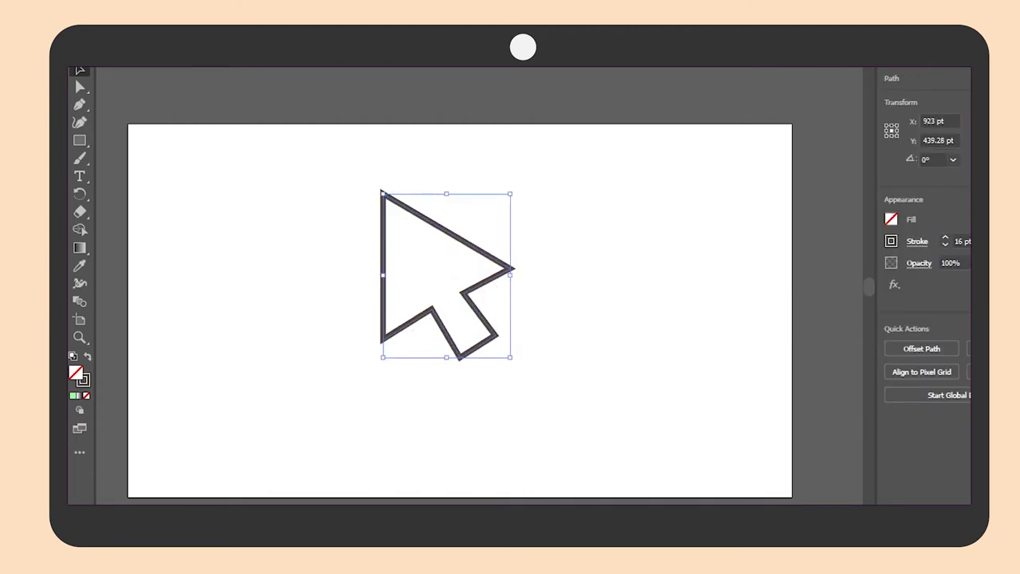
pyautogui.hotkey('ctrl', 'shift', 'a')
# Draw a pink (RGB 255, 191, 200) triangle over the arrow's head with no dark stroke.
pyautogui.press('p')
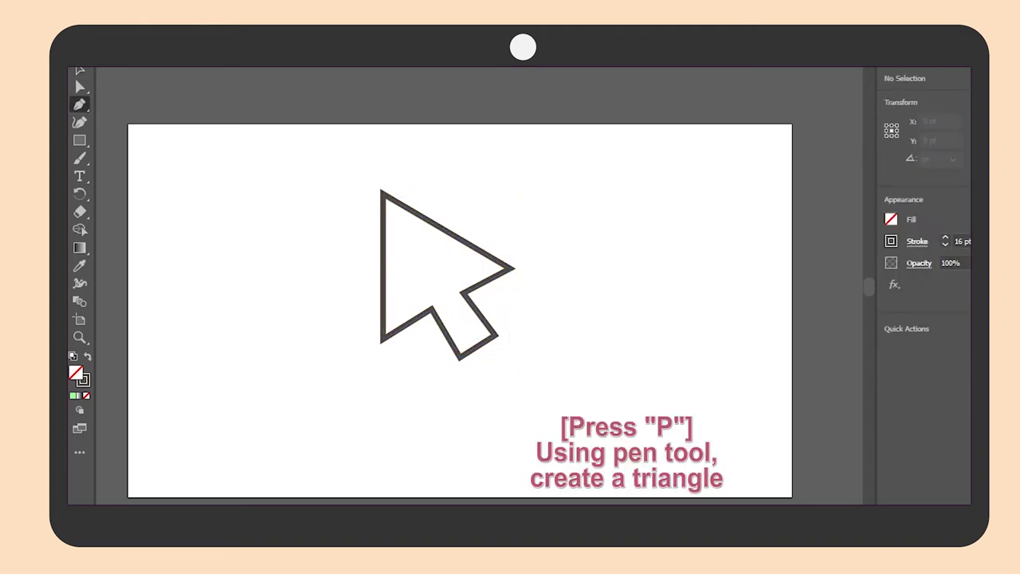
pyautogui.click(383, 299)
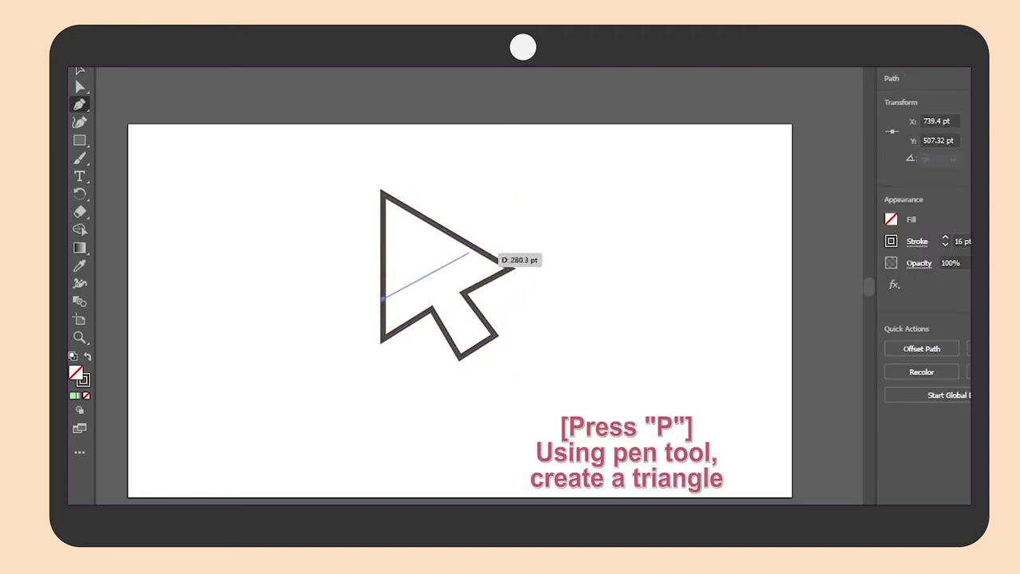
pyautogui.click(475, 248)
pyautogui.click(383, 192)
pyautogui.click(383, 298)
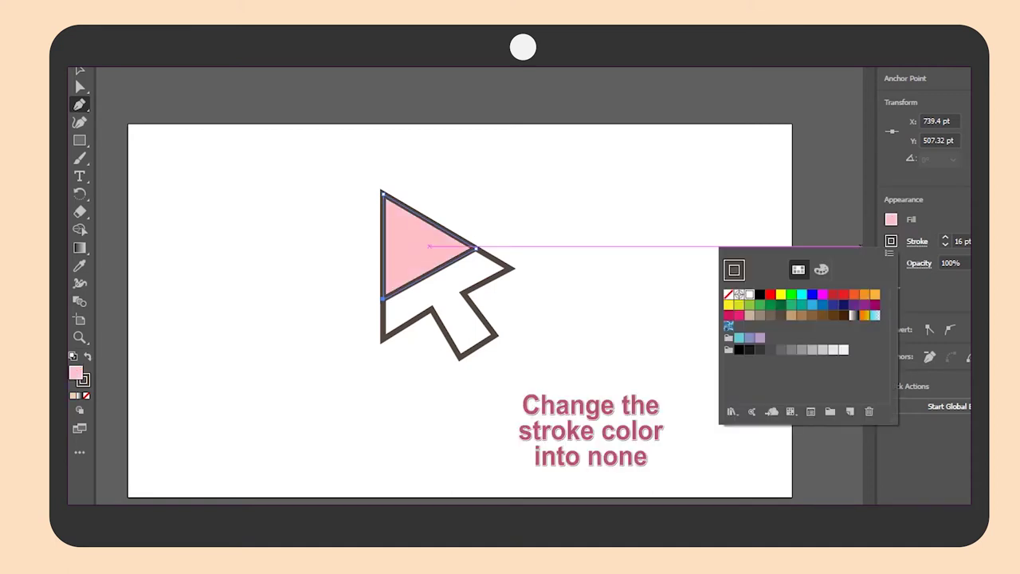
pyautogui.click(749, 295)
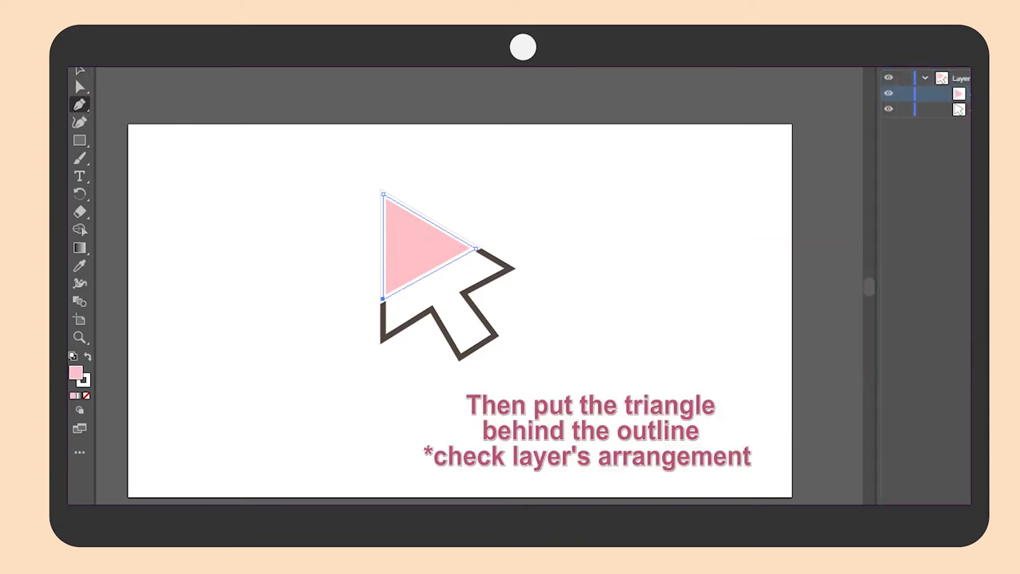
# Send the pink triangle behind the outline and draw a dark line along its lower edge.
pyautogui.hotkey('ctrl', '[')
pyautogui.hotkey('ctrl', '=')
pyautogui.click(373, 315)
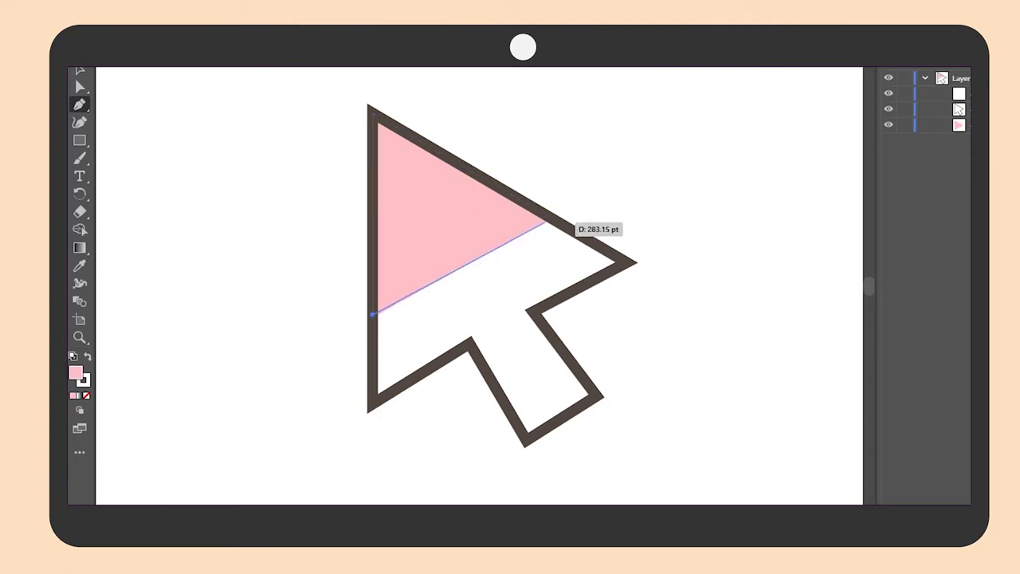
pyautogui.click(546, 220)
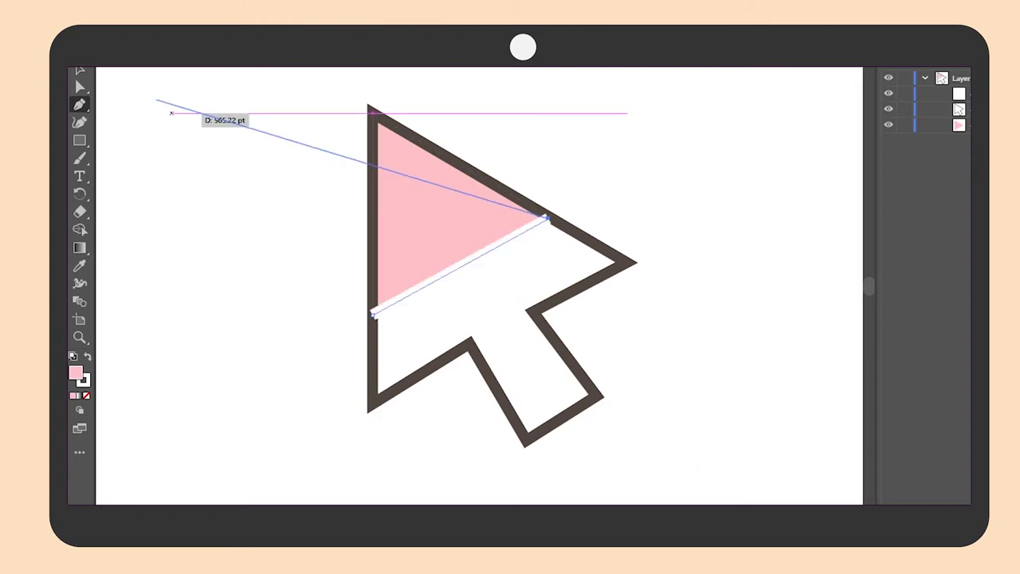
pyautogui.click(80, 71)
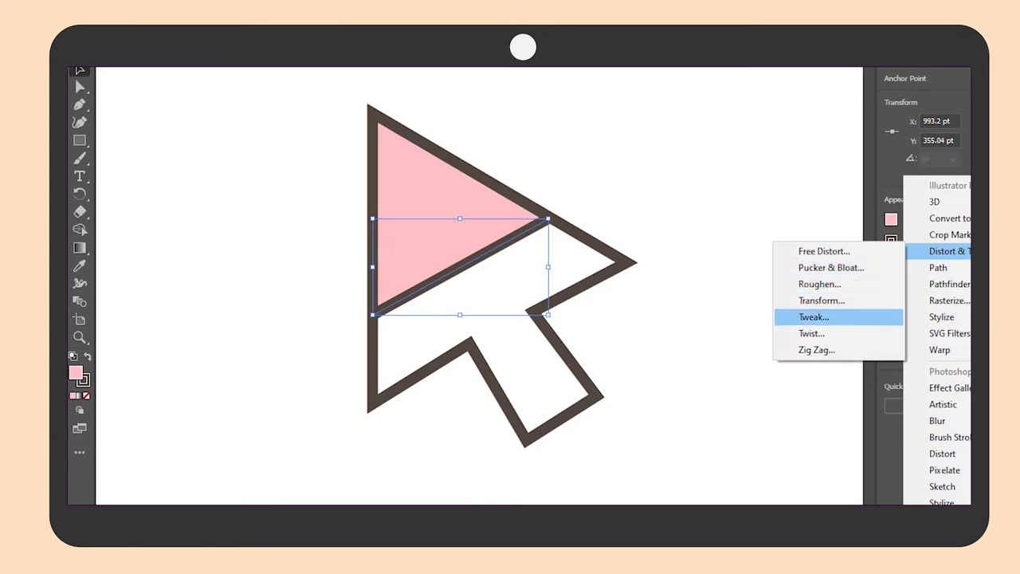
# Apply a Twist effect with a 32° angle to the dividing line.
pyautogui.press('Return')
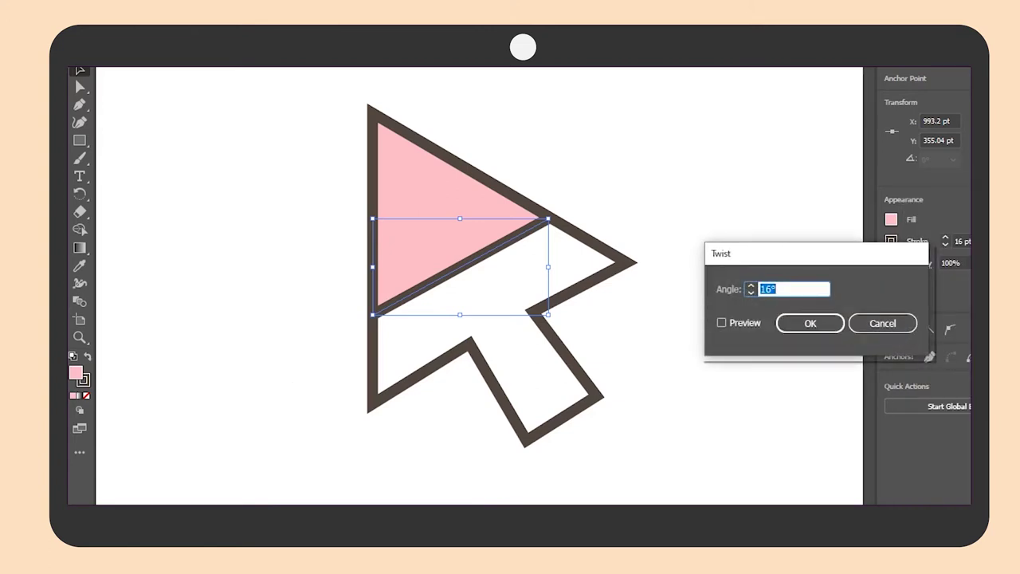
pyautogui.click(722, 323)
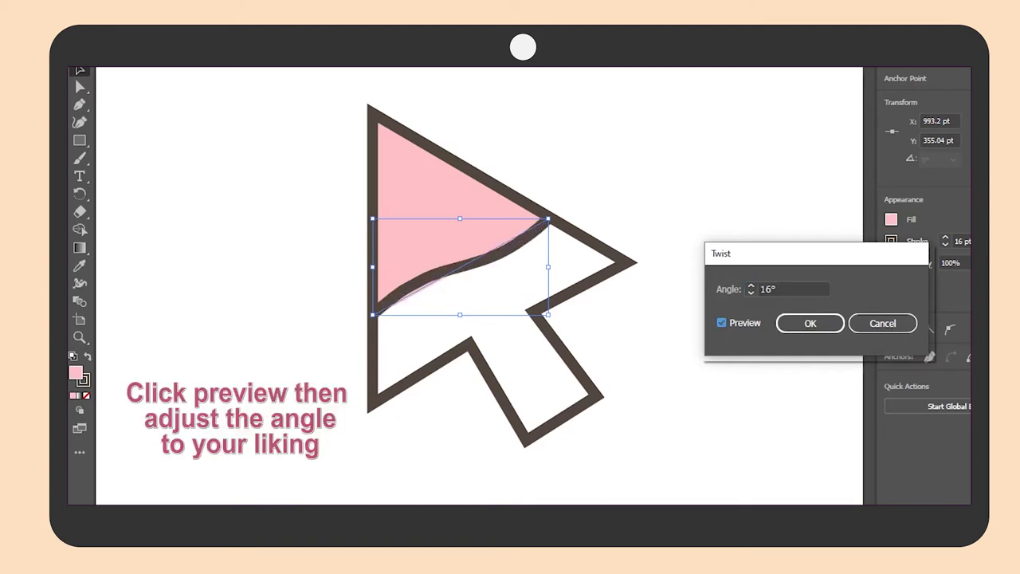
pyautogui.click(789, 288)
pyautogui.write('30')
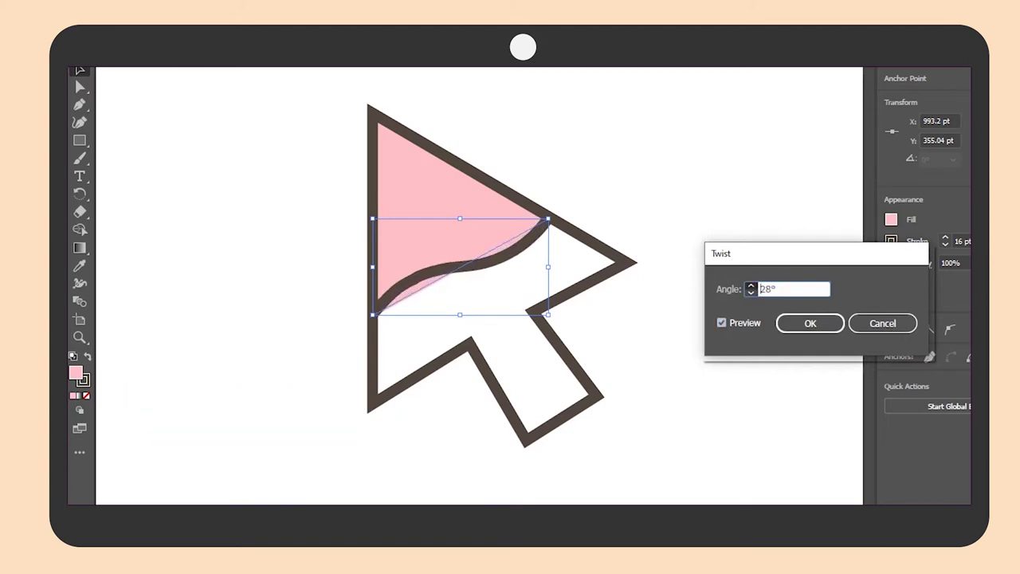
pyautogui.press('Up')
pyautogui.press('Up')
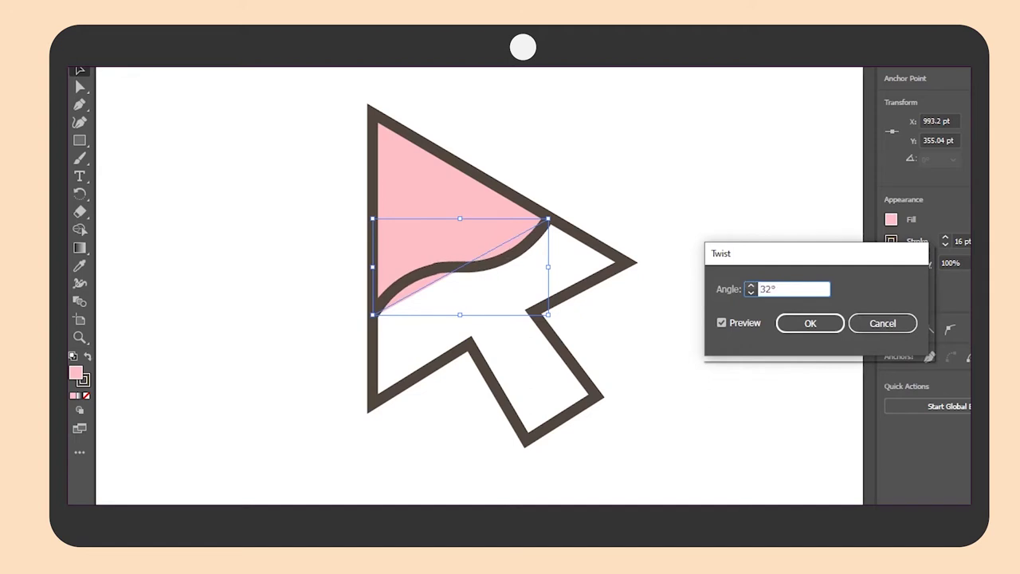
pyautogui.press('Return')
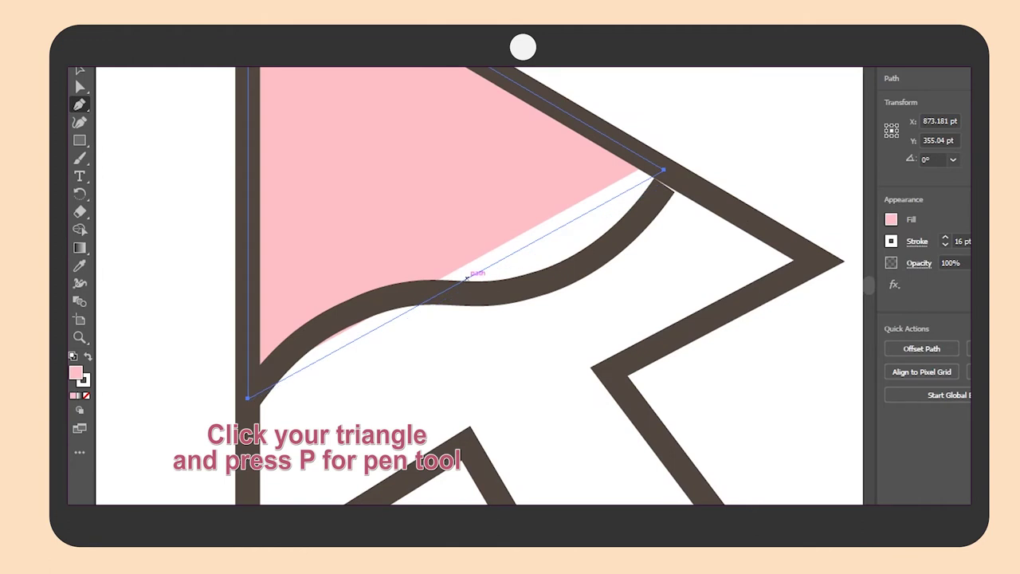
# Curve the pink triangle's lower edge through a new anchor to follow the wavy line.
pyautogui.click(467, 278)
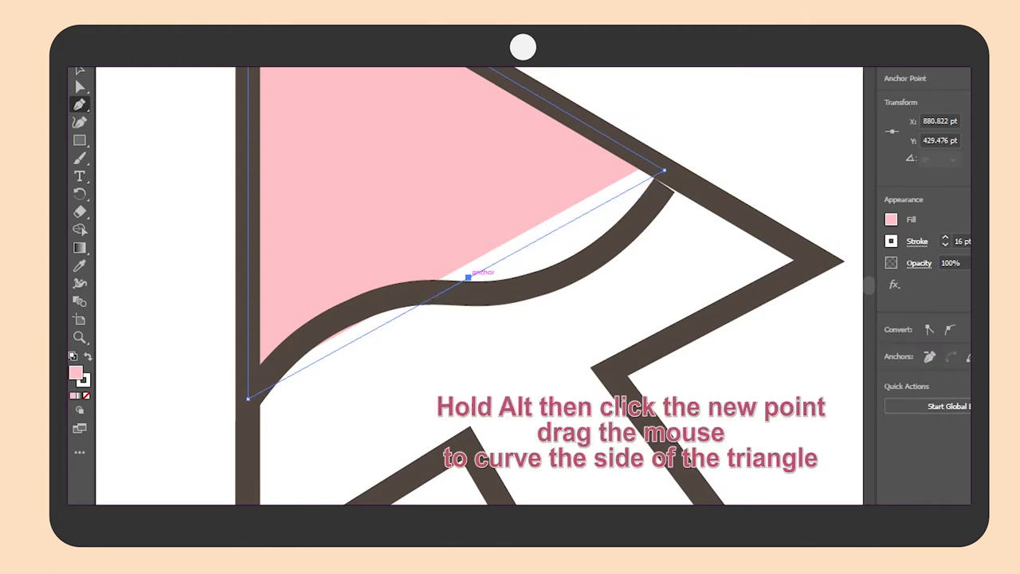
pyautogui.moveTo(467, 277)
pyautogui.mouseDown()
pyautogui.moveTo(492, 292)
pyautogui.moveTo(586, 302)
pyautogui.mouseUp()
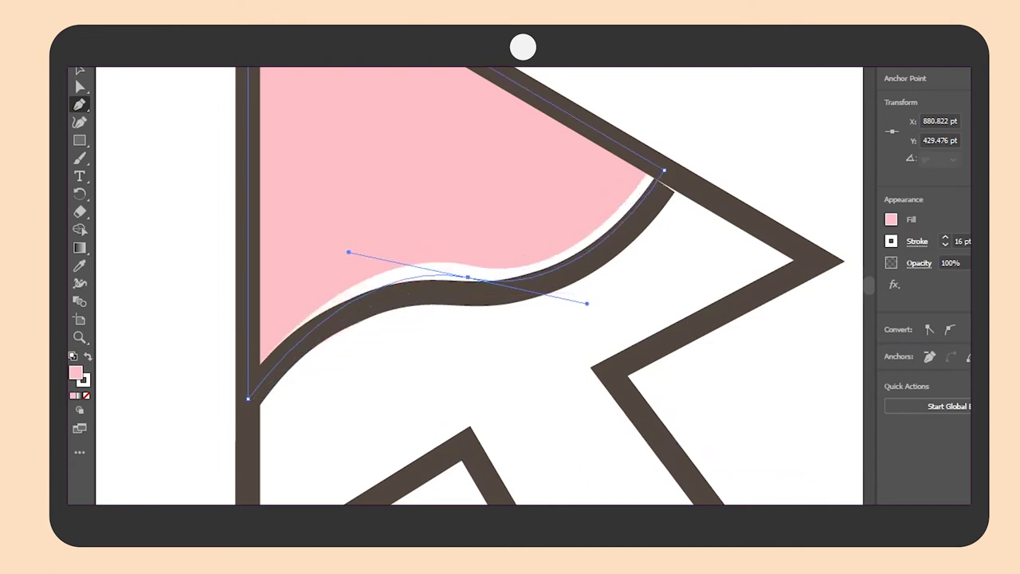
pyautogui.press('v')
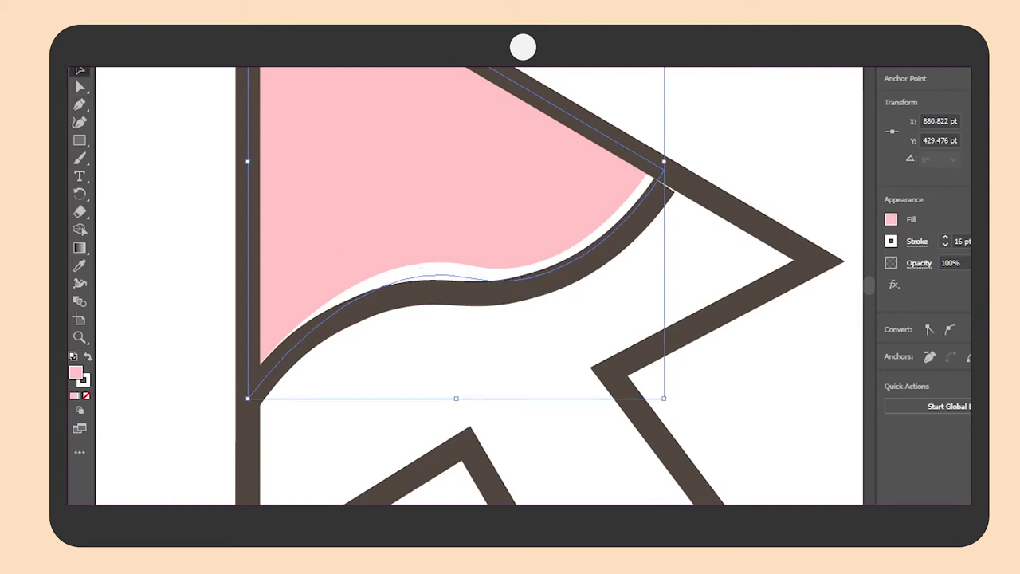
pyautogui.hotkey('ctrl', 'shift', 'a')
pyautogui.hotkey('ctrl', '0')
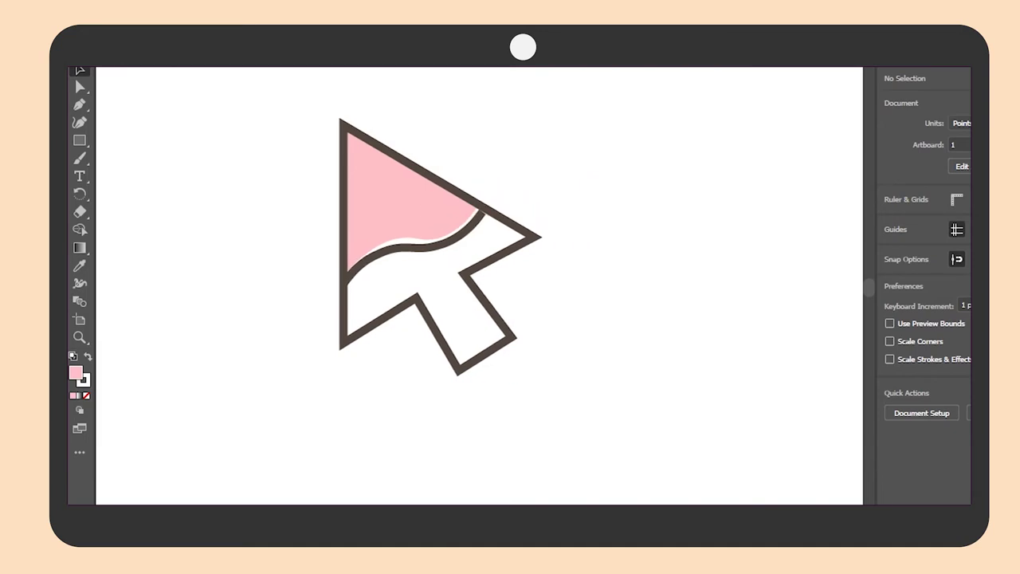
# Trace a green shape along the arrow's lower outline and the wavy dividing line.
pyautogui.press('p')
pyautogui.click(416, 313)
pyautogui.click(457, 390)
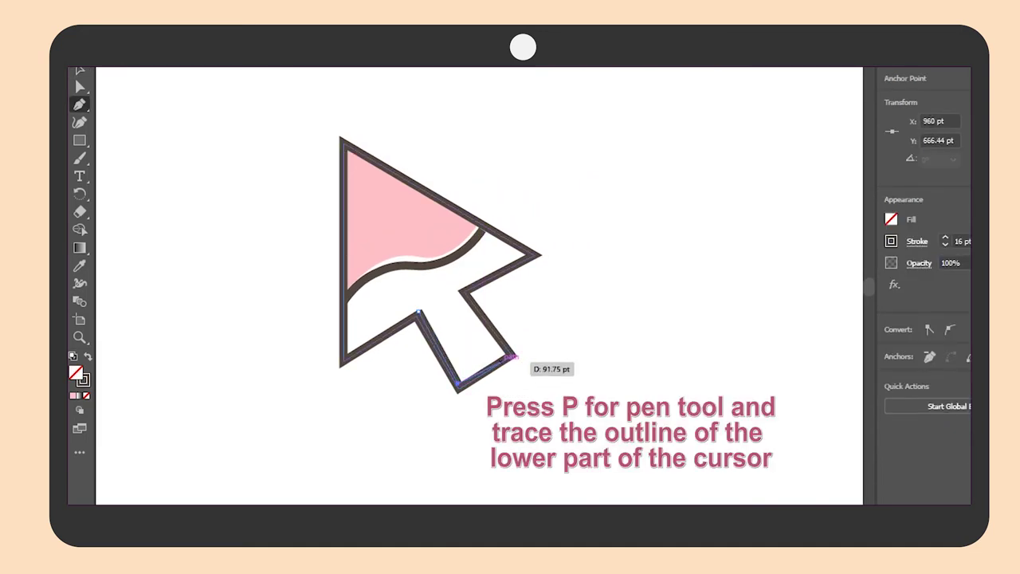
pyautogui.click(511, 351)
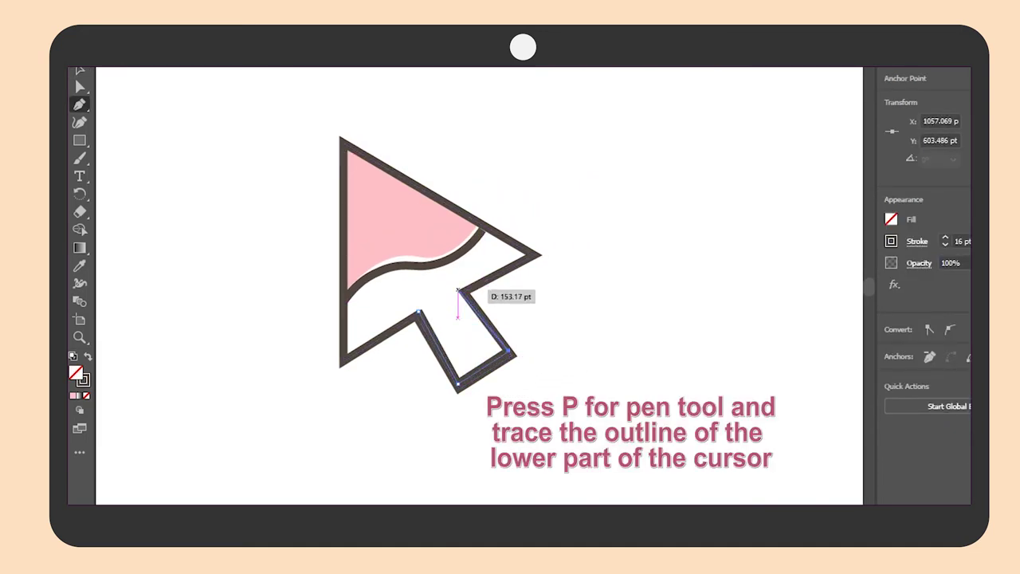
pyautogui.click(457, 290)
pyautogui.click(525, 254)
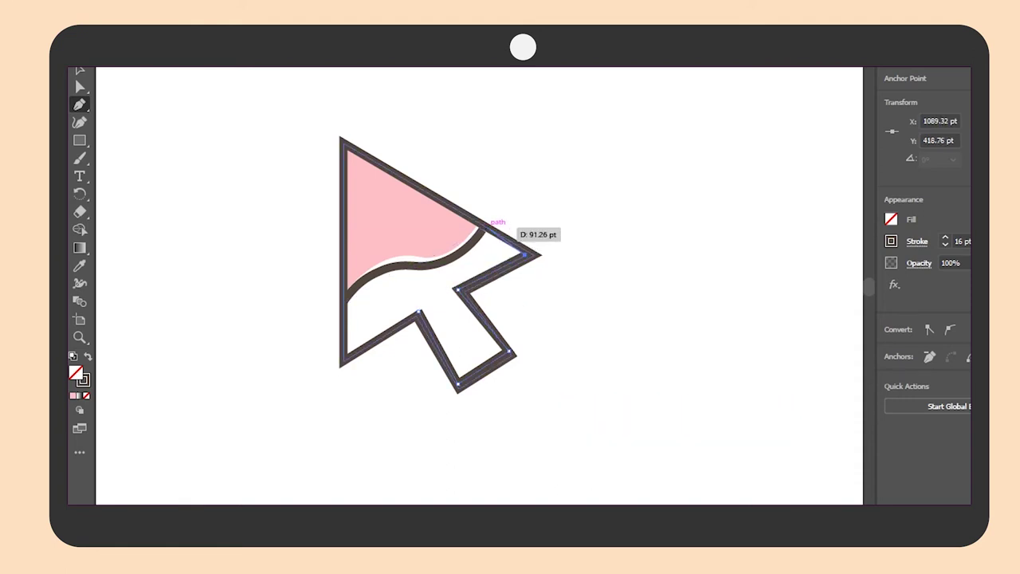
pyautogui.moveTo(482, 229)
pyautogui.mouseDown()
pyautogui.moveTo(470, 249)
pyautogui.moveTo(348, 301)
pyautogui.mouseUp()
pyautogui.moveTo(426, 303); pyautogui.dragTo(446, 305)
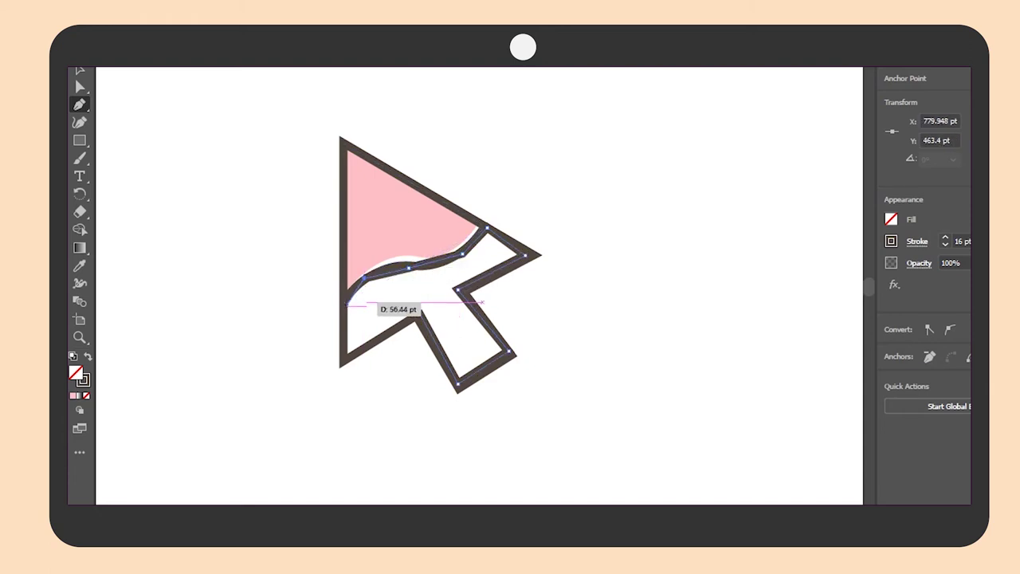
pyautogui.moveTo(344, 304)
pyautogui.mouseDown()
pyautogui.moveTo(350, 353)
pyautogui.moveTo(418, 311)
pyautogui.mouseUp()
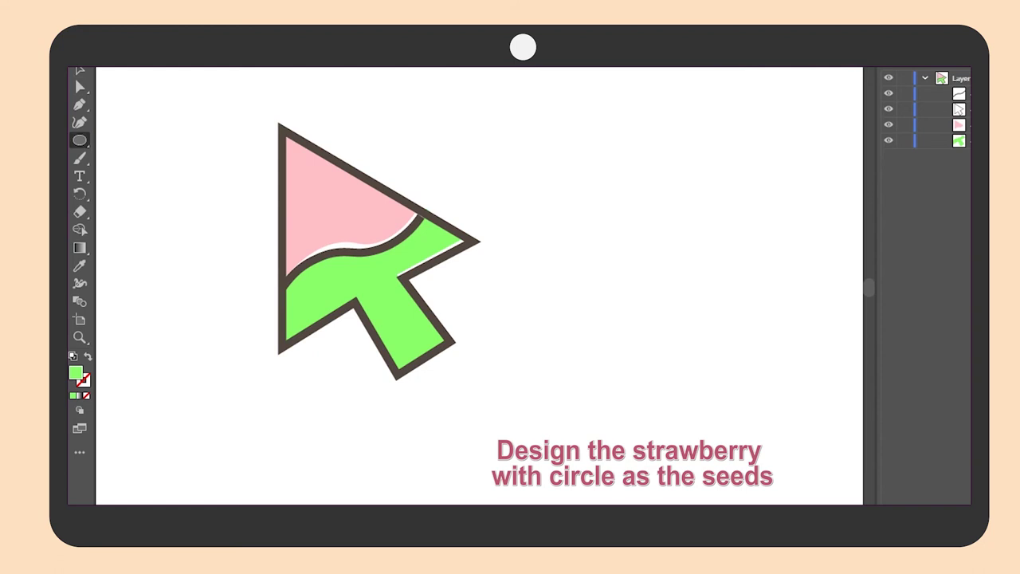
# Draw a small dark ellipse seed on the pink area and tilt it about 39 degrees.
pyautogui.moveTo(312, 168); pyautogui.dragTo(325, 189)
pyautogui.press('v')
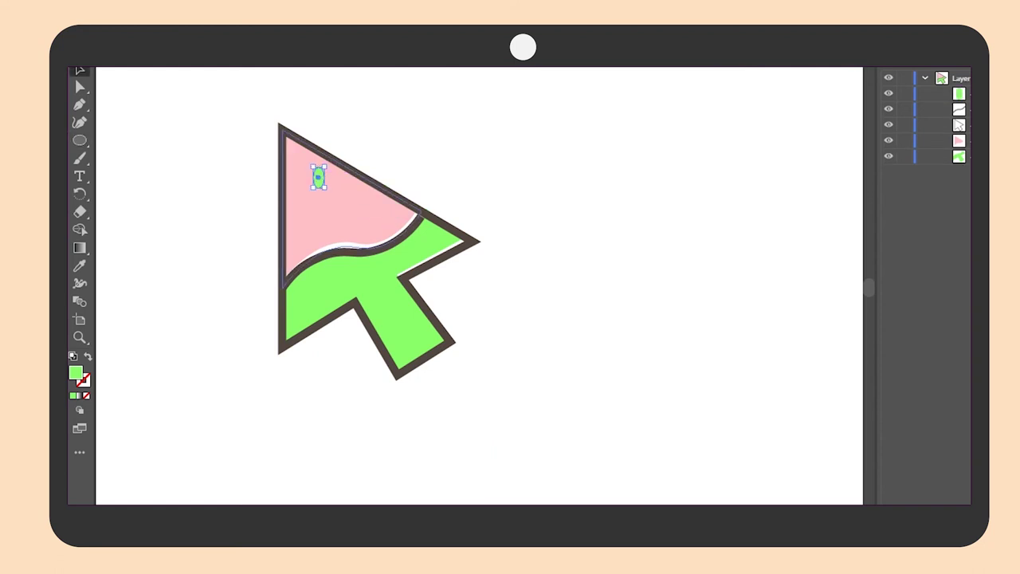
pyautogui.moveTo(336, 177); pyautogui.dragTo(329, 171)
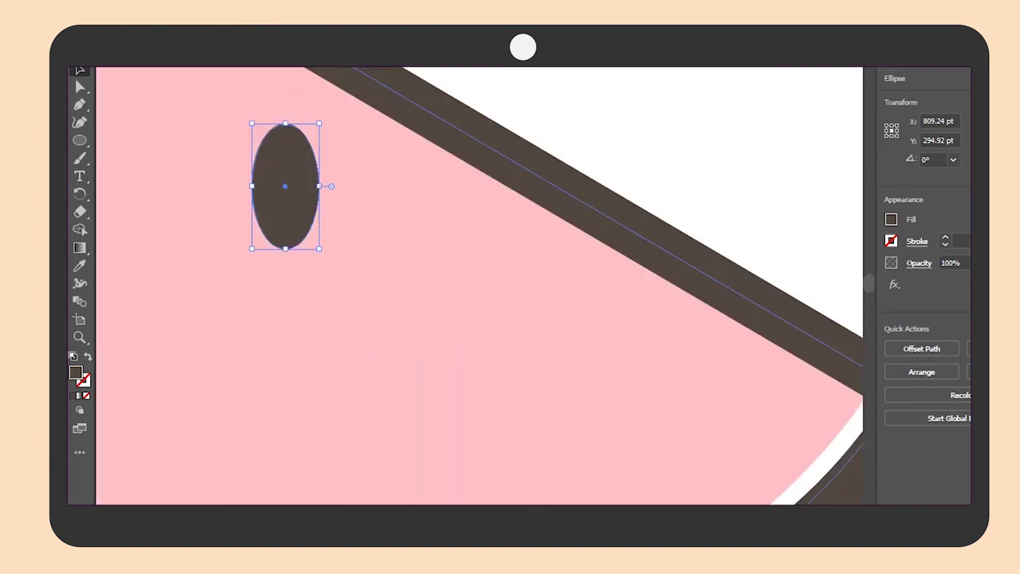
pyautogui.moveTo(328, 221); pyautogui.dragTo(298, 180)
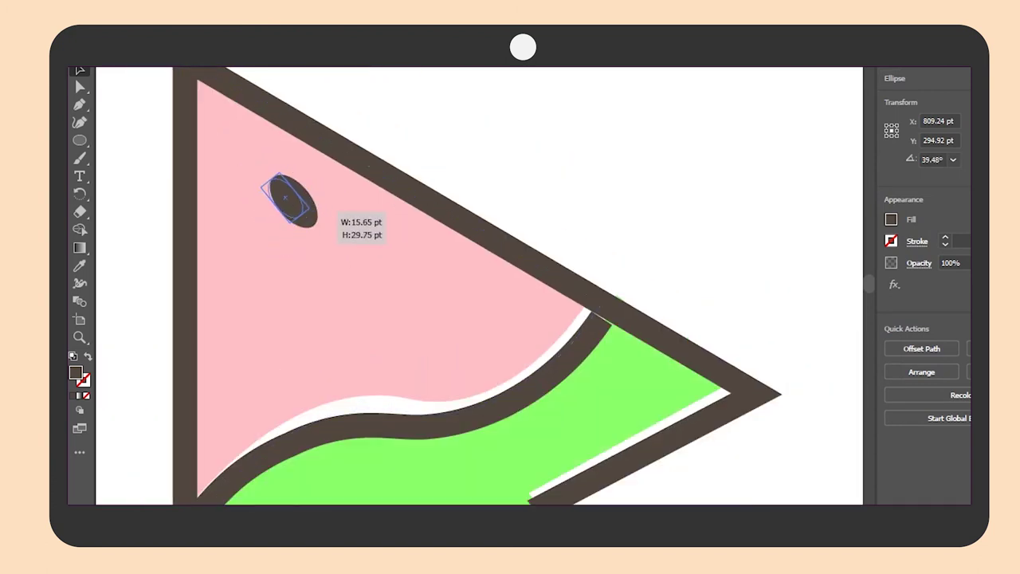
# Paste four copies of the seed and scatter them across the pink top.
pyautogui.hotkey('ctrl', 'c')
pyautogui.hotkey('ctrl', 'v')
pyautogui.moveTo(479, 285); pyautogui.dragTo(254, 255)
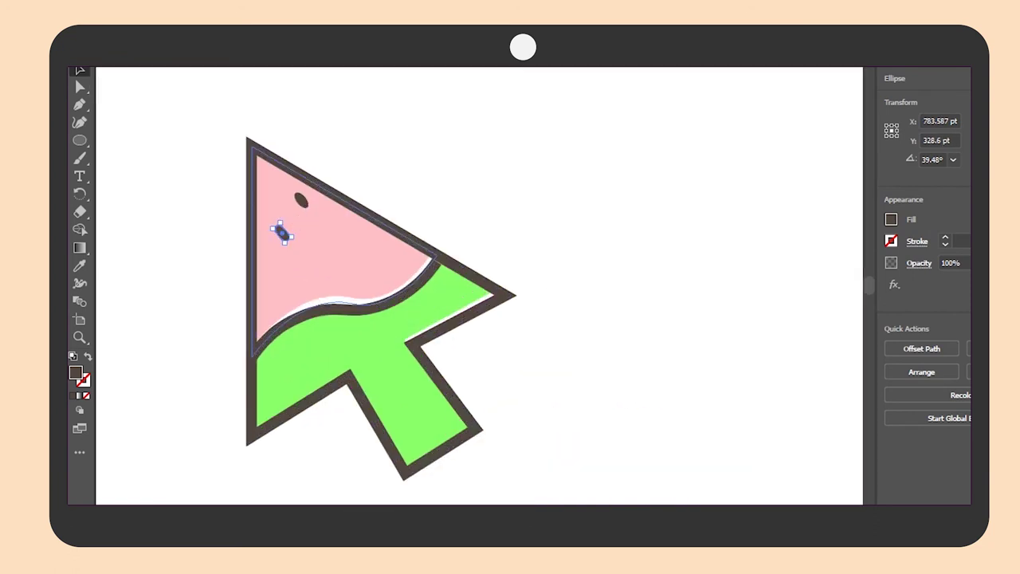
pyautogui.hotkey('ctrl', 'v')
pyautogui.moveTo(482, 289); pyautogui.dragTo(327, 252)
pyautogui.hotkey('ctrl', 'v')
pyautogui.moveTo(479, 290); pyautogui.dragTo(336, 223)
pyautogui.hotkey('ctrl', 'v')
pyautogui.moveTo(481, 287); pyautogui.dragTo(288, 279)
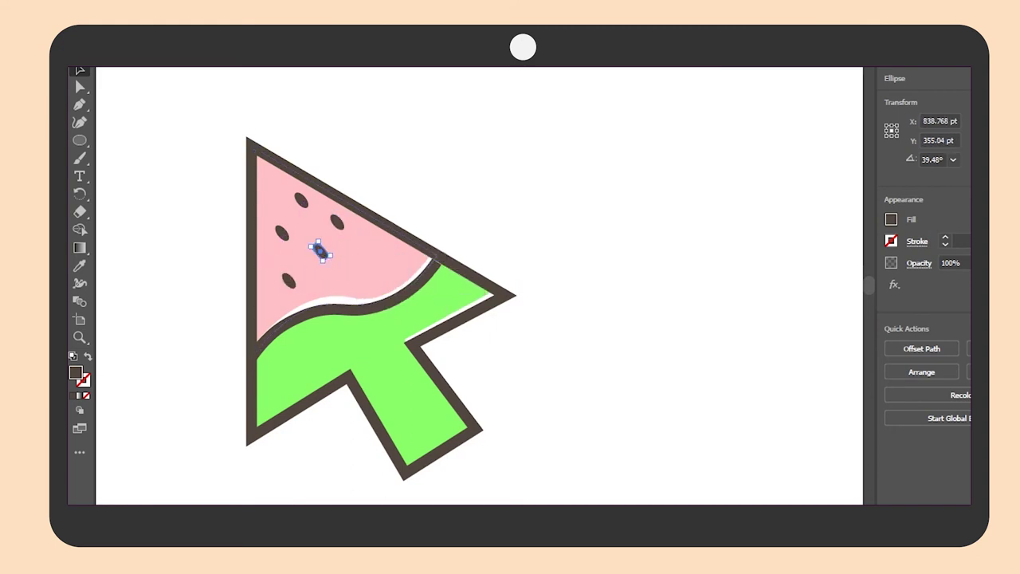
pyautogui.hotkey('ctrl', 'shift', 'a')
pyautogui.hotkey('ctrl', '0')
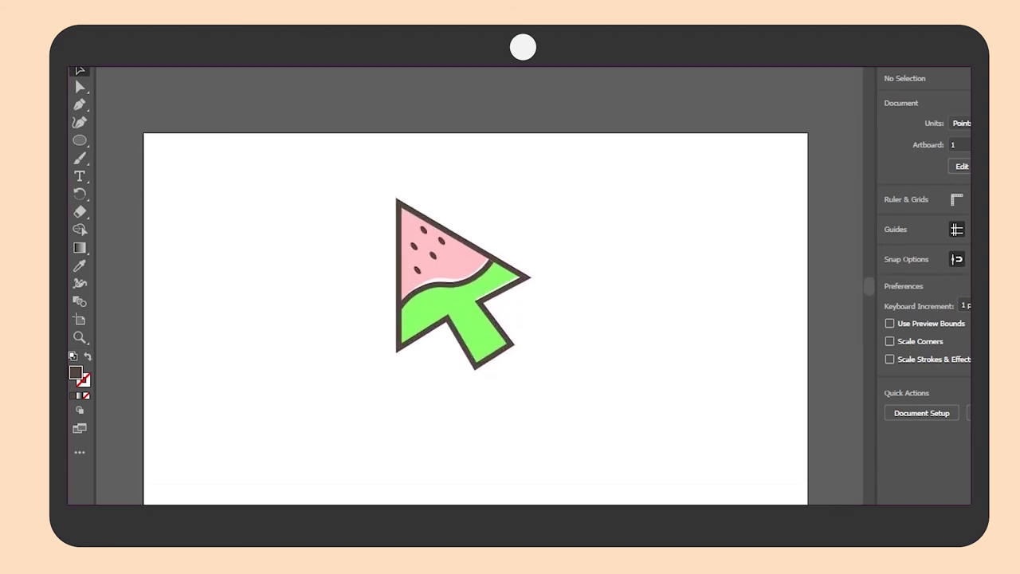
# Duplicate the whole artwork, send the copy to the back and offset it as a shadow.
pyautogui.hotkey('ctrl', 'a')
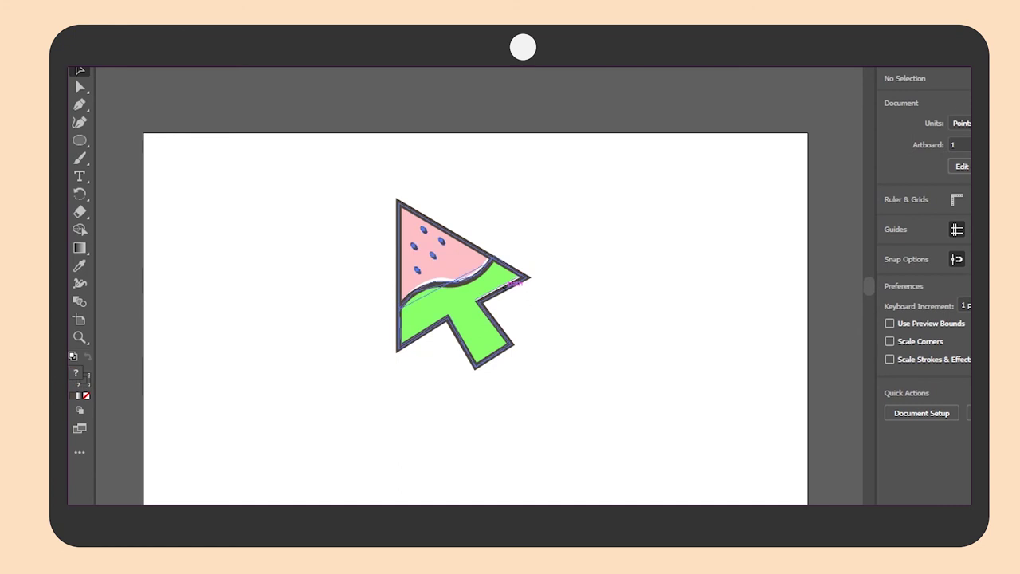
pyautogui.moveTo(514, 282); pyautogui.dragTo(527, 281)
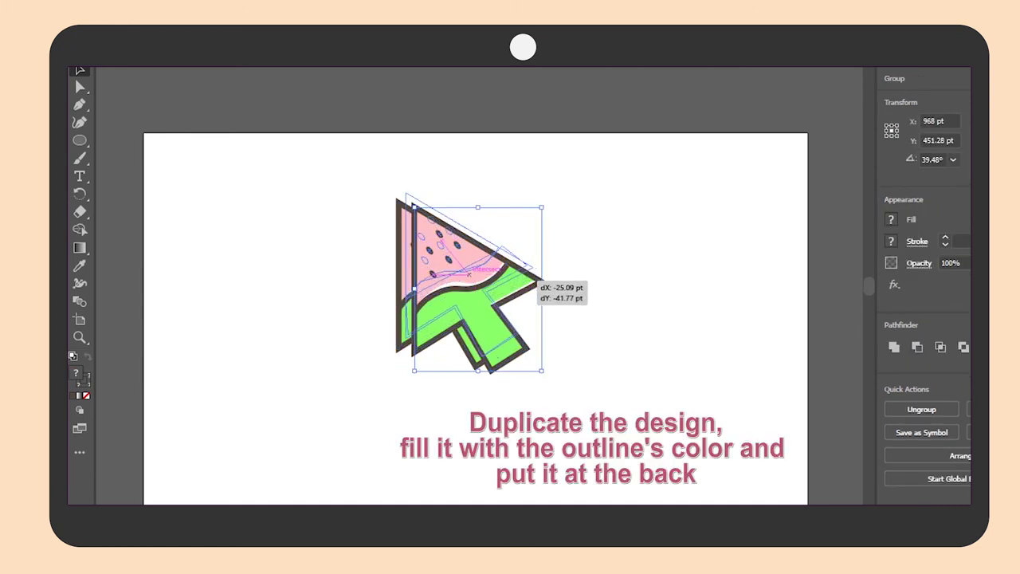
pyautogui.moveTo(528, 280); pyautogui.dragTo(518, 276)
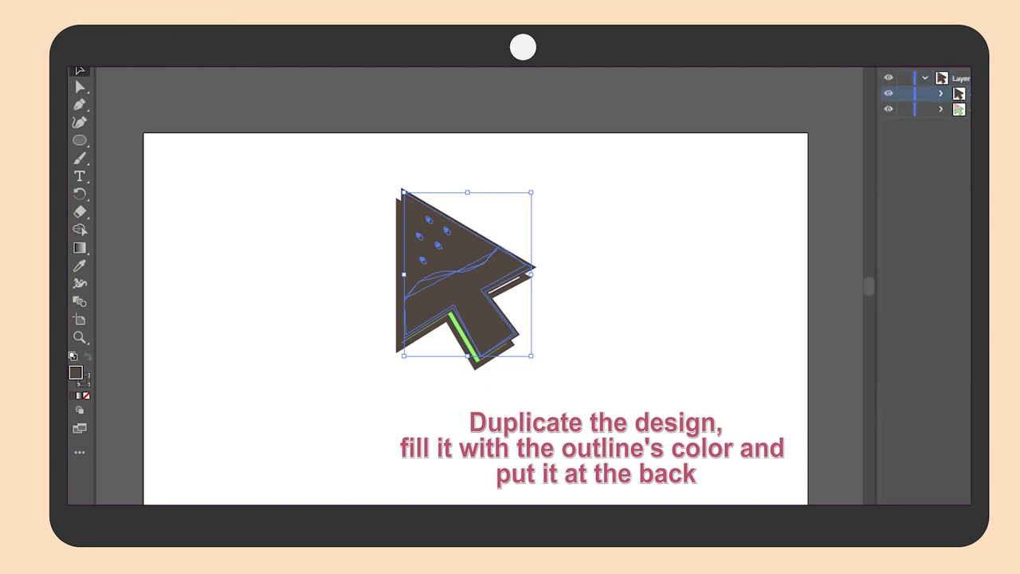
pyautogui.hotkey('ctrl', 'shift', '[')
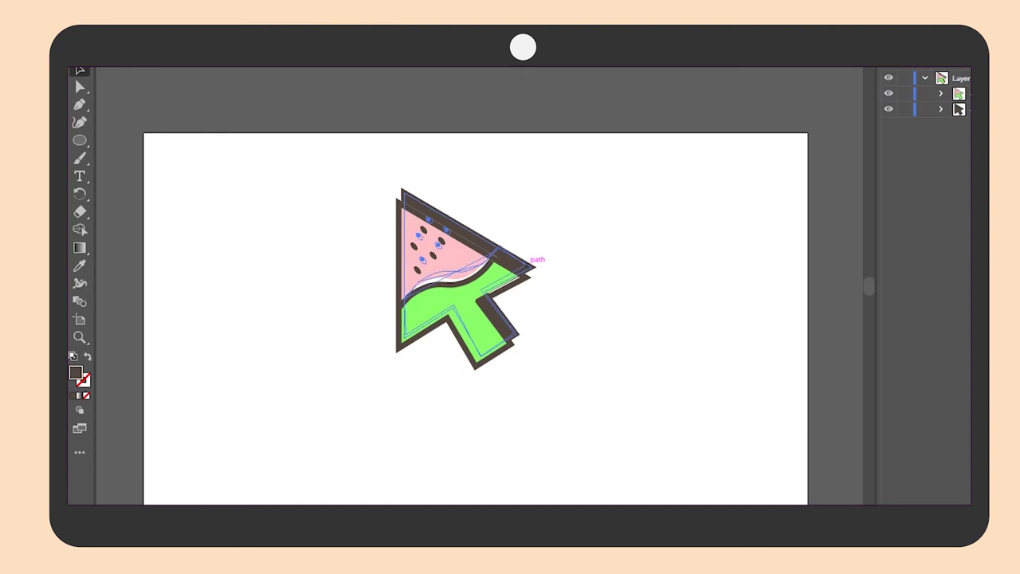
pyautogui.moveTo(530, 261)
pyautogui.mouseDown()
pyautogui.moveTo(542, 271)
pyautogui.moveTo(532, 274)
pyautogui.mouseUp()
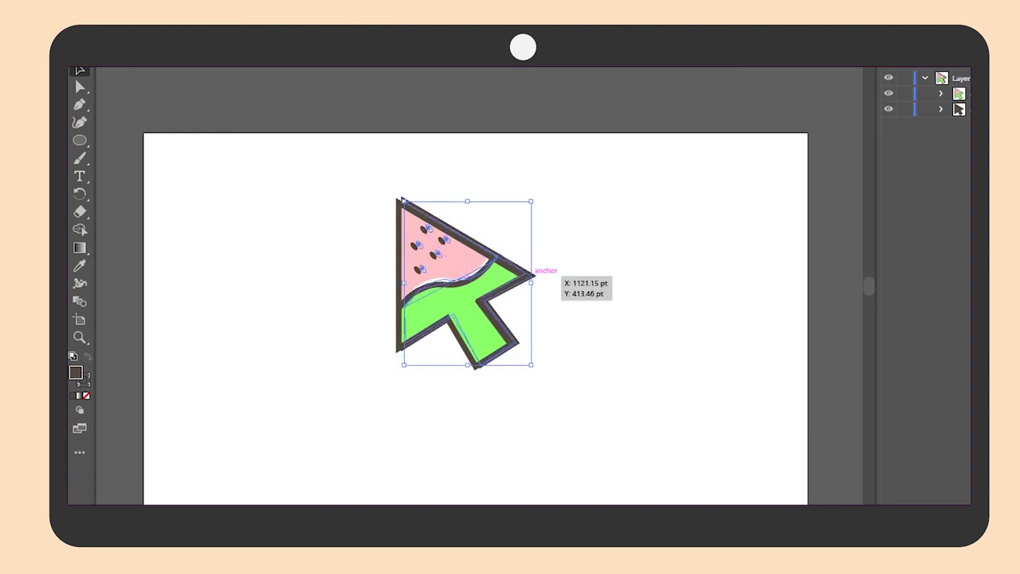
# Group all parts of the artwork together and nudge it slightly.
pyautogui.hotkey('ctrl', 'a')
pyautogui.hotkey('ctrl', 'g')
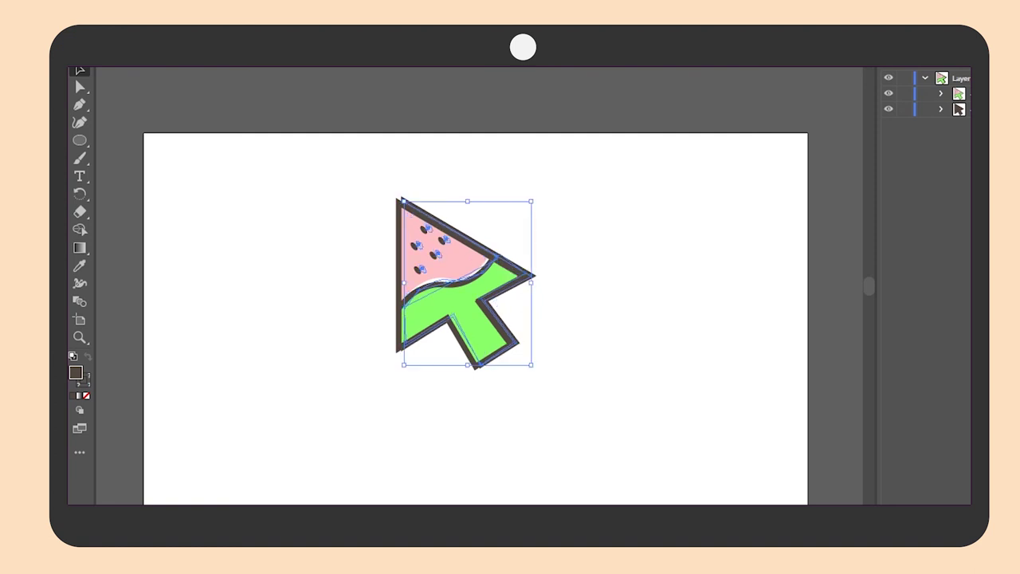
pyautogui.moveTo(535, 267)
pyautogui.mouseDown()
pyautogui.moveTo(542, 257)
pyautogui.moveTo(538, 278)
pyautogui.mouseUp()
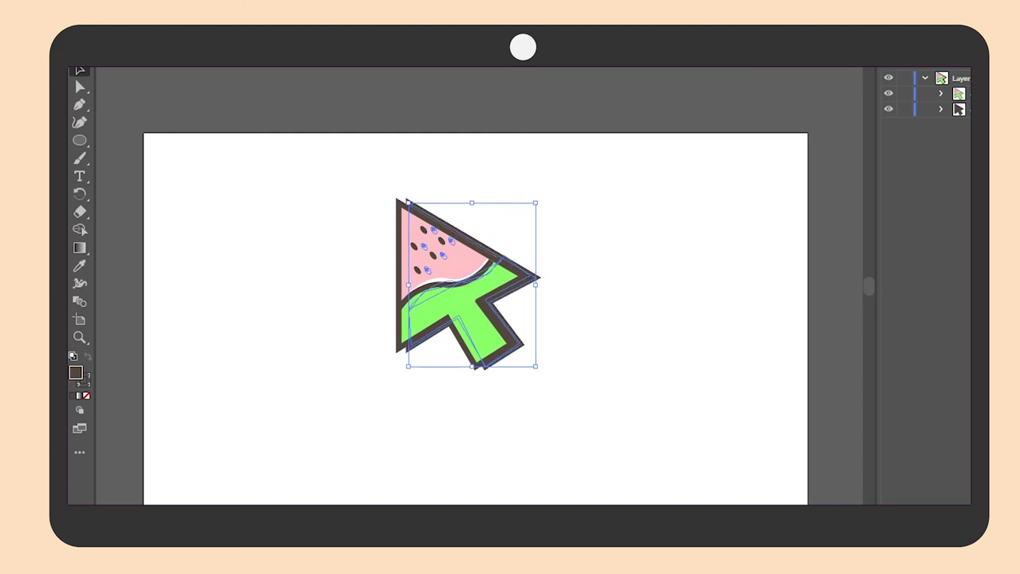